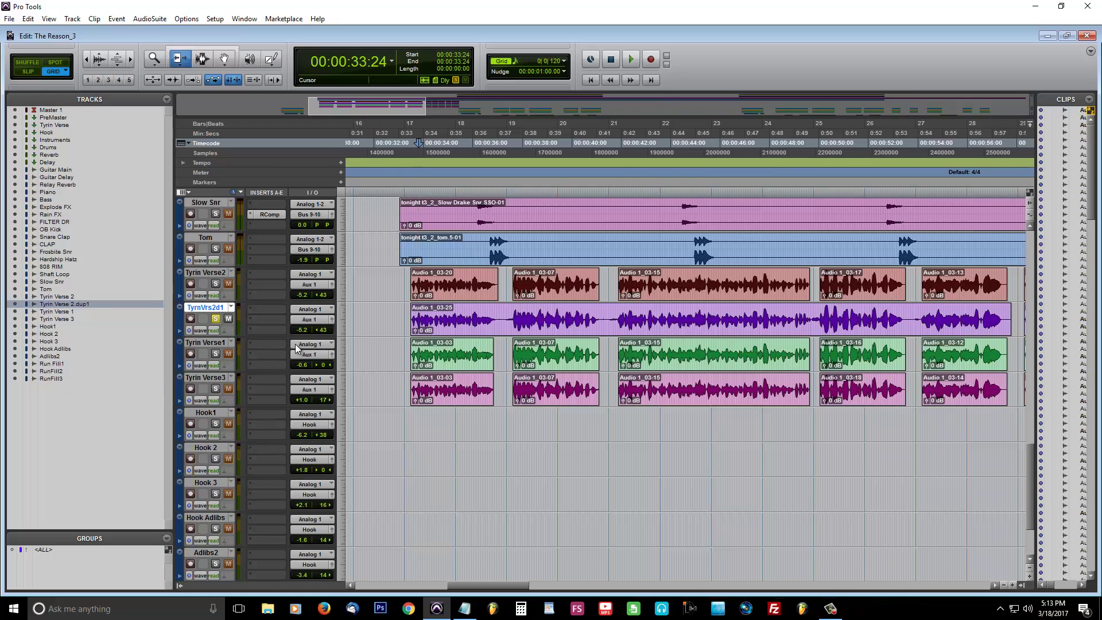
# Audition the vocals, then separate the purple vocal clip at the first phrase gap.
pyautogui.press('space')
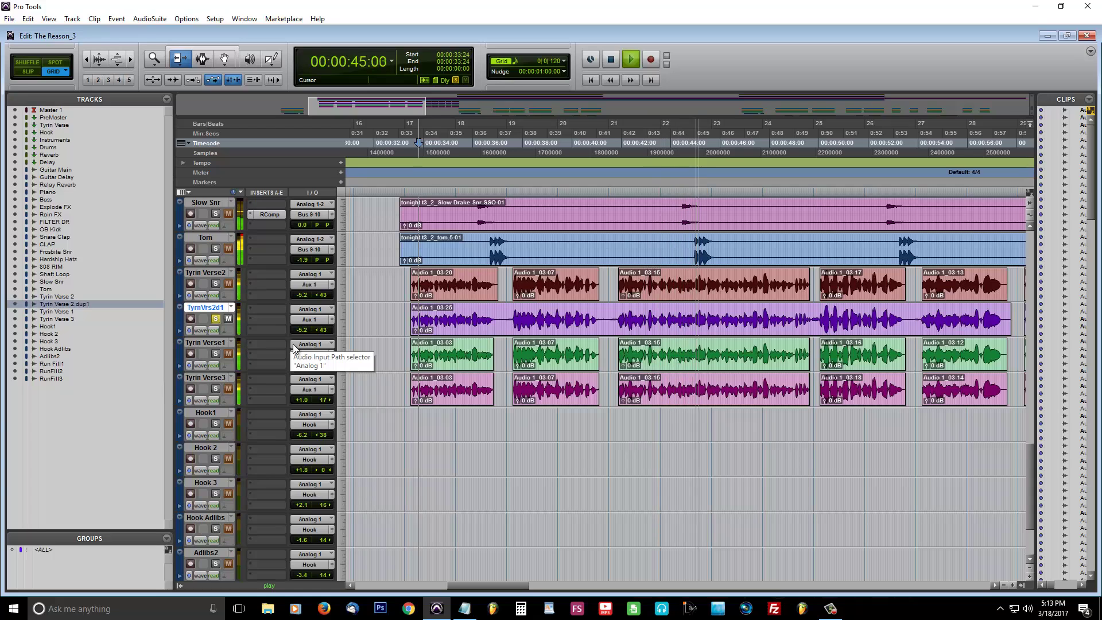
pyautogui.press('space')
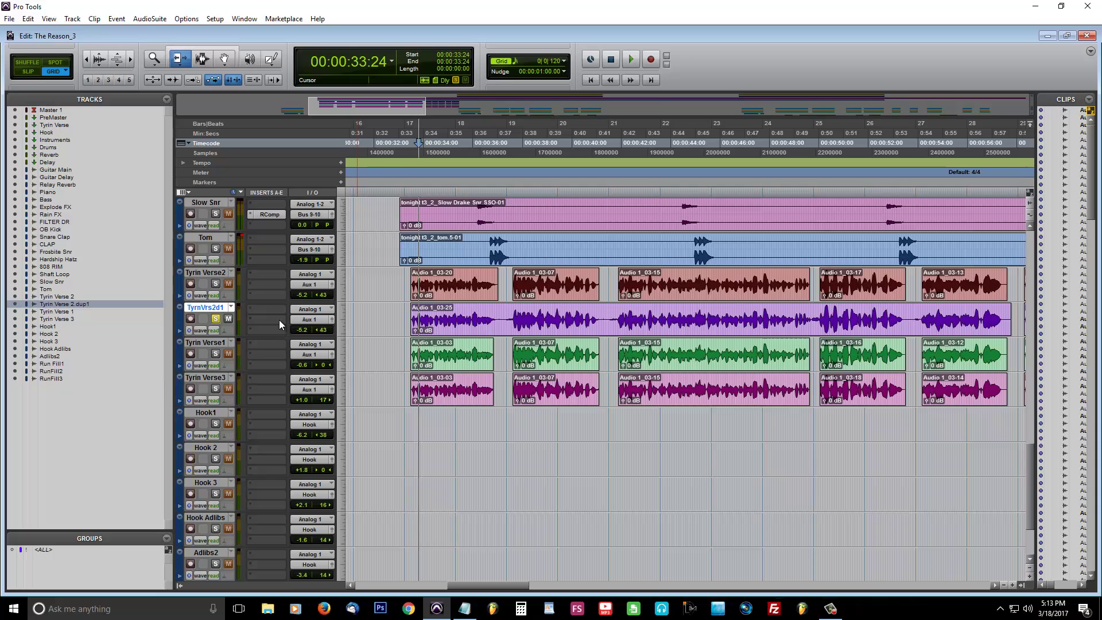
pyautogui.rightClick(504, 318)
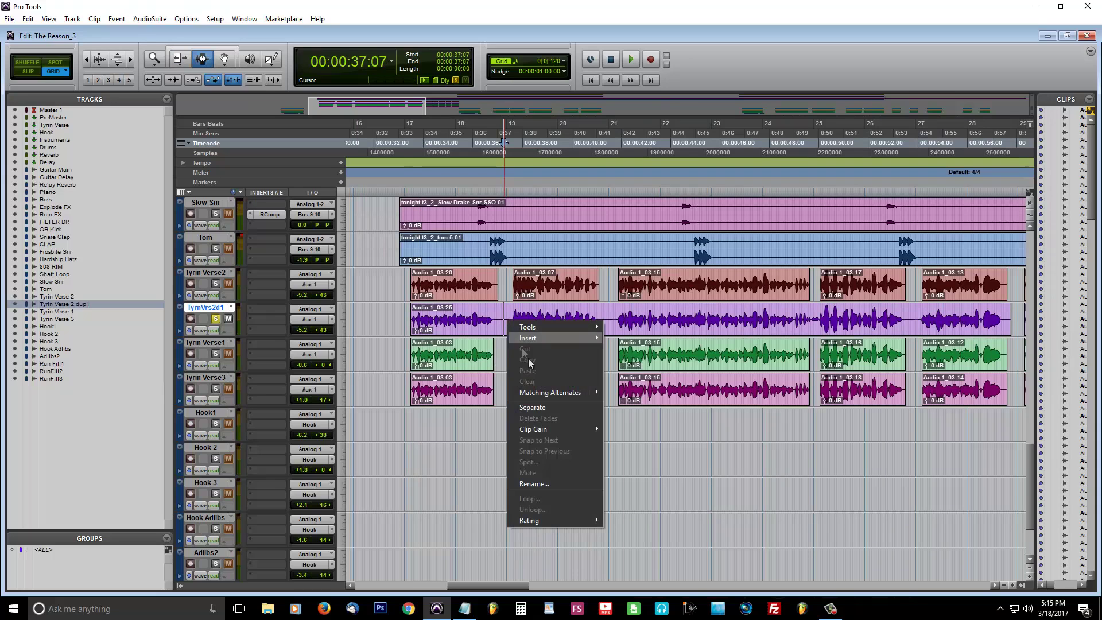
pyautogui.click(552, 406)
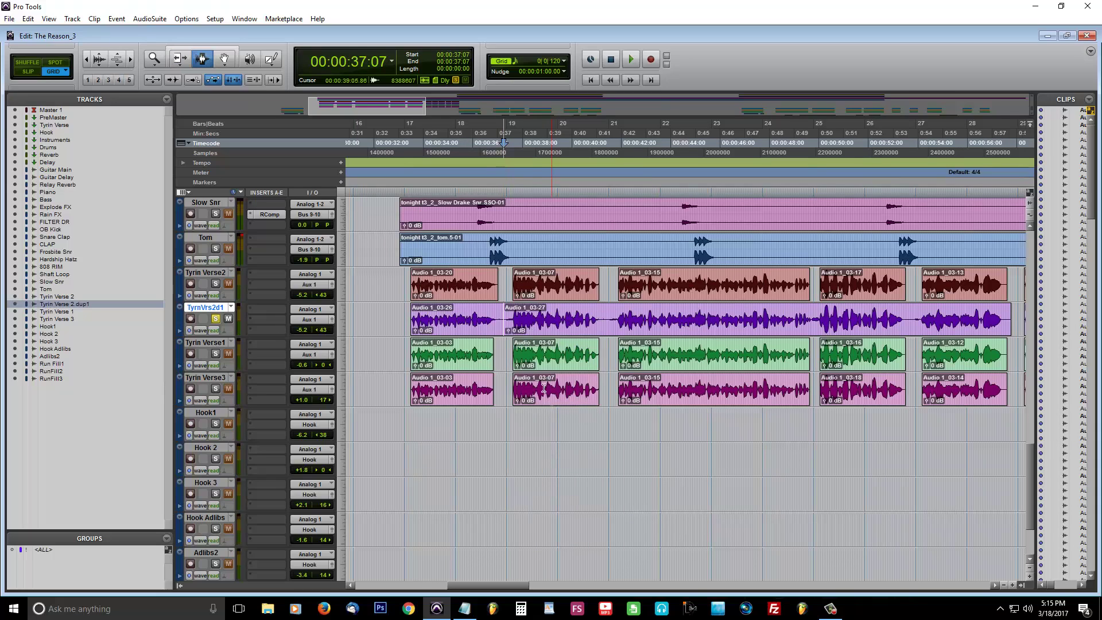
# Separate the clip at the remaining phrase gaps and select the first phrase clip.
pyautogui.click(605, 323)
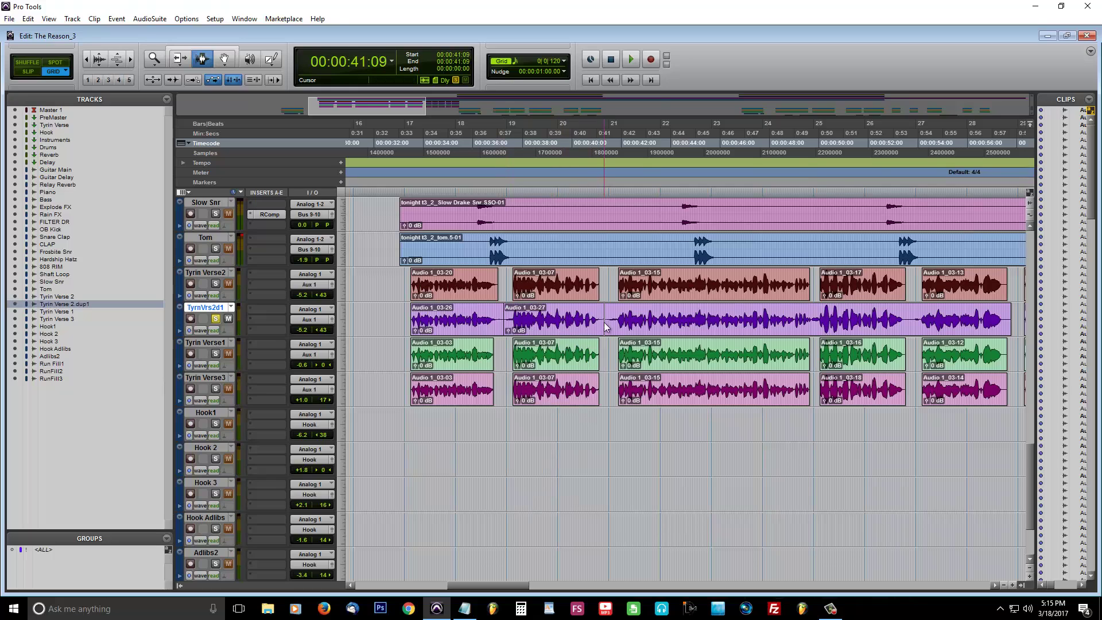
pyautogui.hotkey('ctrl', 'e')
pyautogui.click(911, 323)
pyautogui.hotkey('ctrl', 'e')
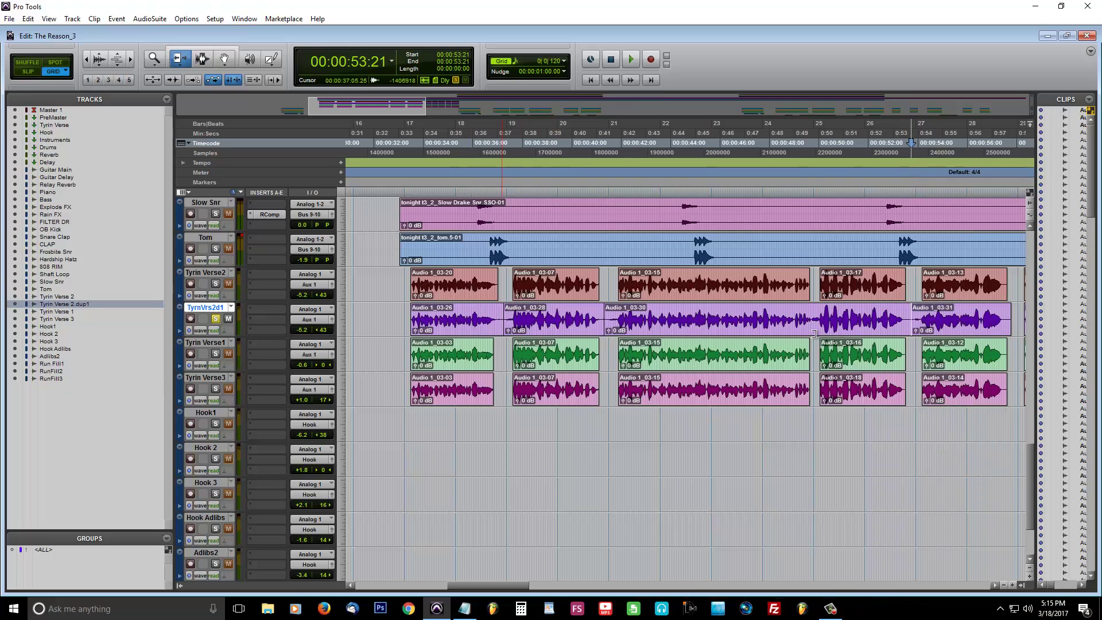
pyautogui.hotkey('ctrl', 'Tab')
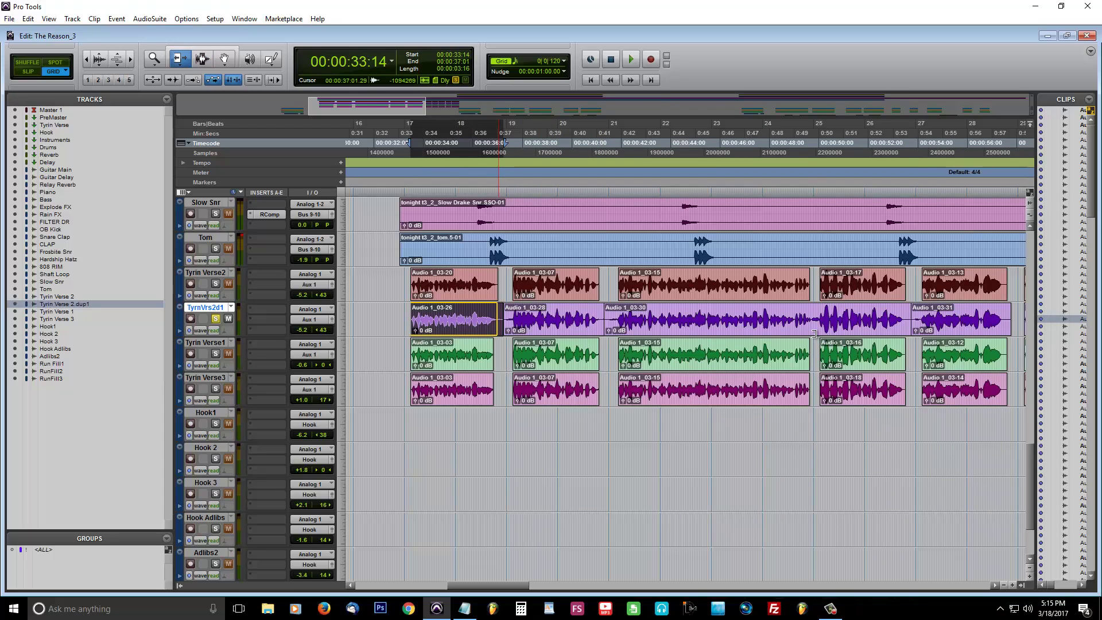
# Trim the first two phrase clips tight, letting the second clip's end out slightly.
pyautogui.hotkey('ctrl', 'z')
pyautogui.hotkey('ctrl', 'Tab')
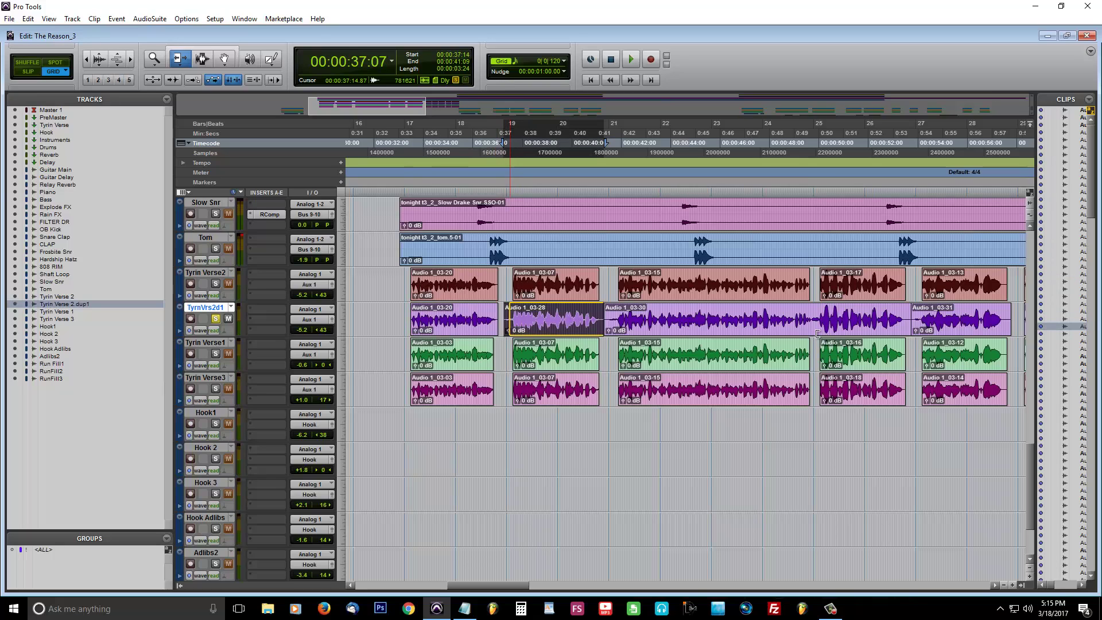
pyautogui.hotkey('ctrl', 'z')
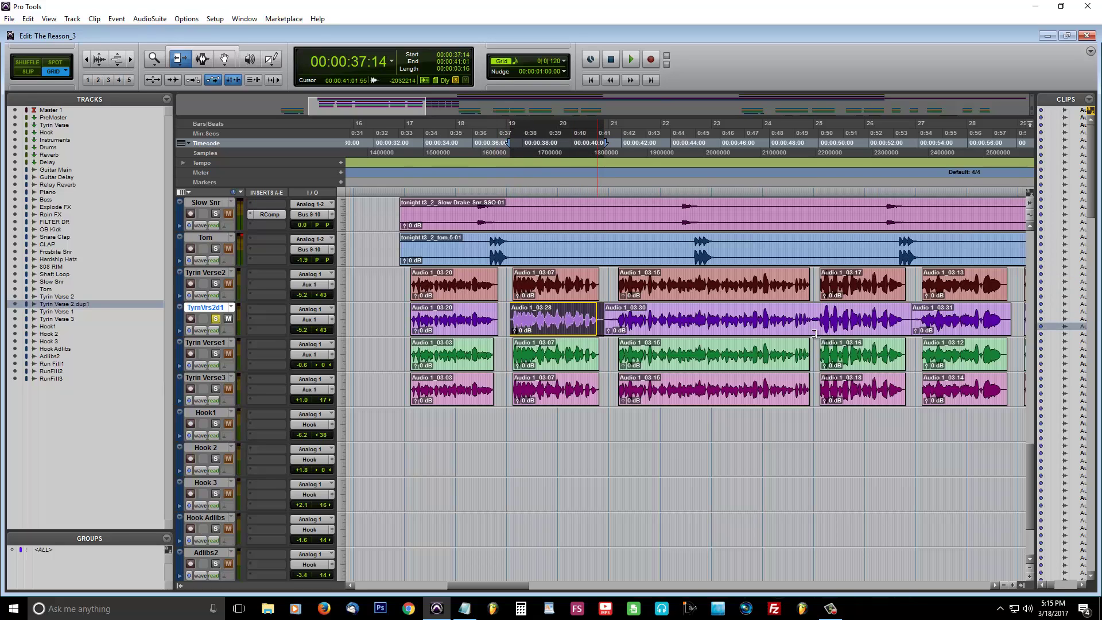
pyautogui.hotkey('ctrl', 'z')
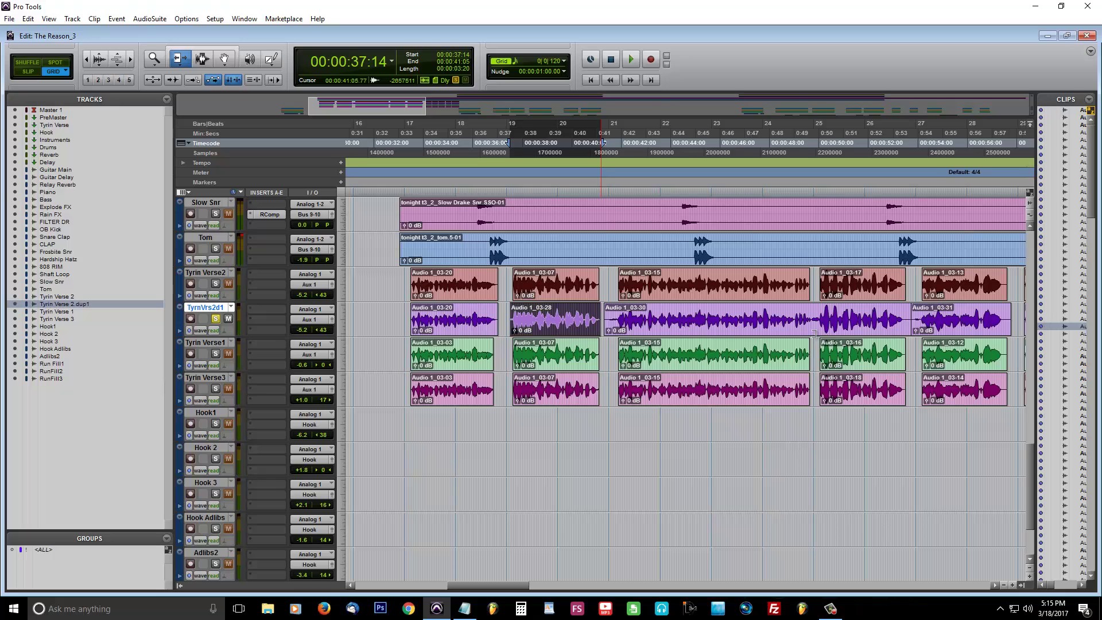
# Trim the third phrase clip's start later in four small nudges.
pyautogui.hotkey('ctrl', 'Tab')
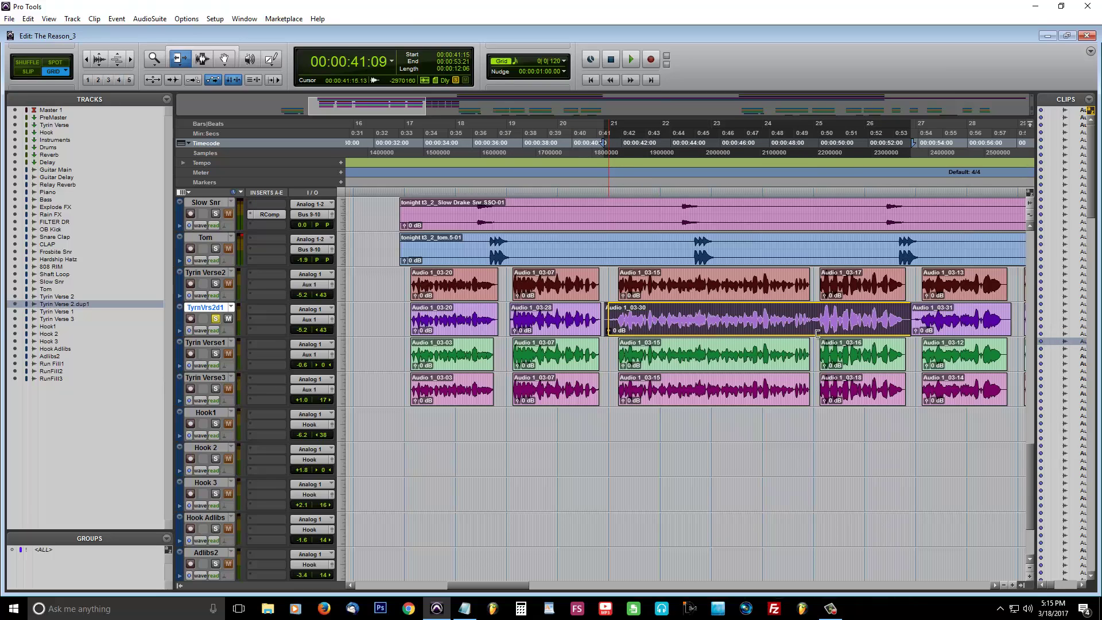
pyautogui.press('alt+KP_Add')
pyautogui.press('alt+KP_Add')
pyautogui.press('alt+KP_Add')
pyautogui.press('alt+KP_Add')
pyautogui.press('alt+KP_Add')
pyautogui.press('alt+KP_Add')
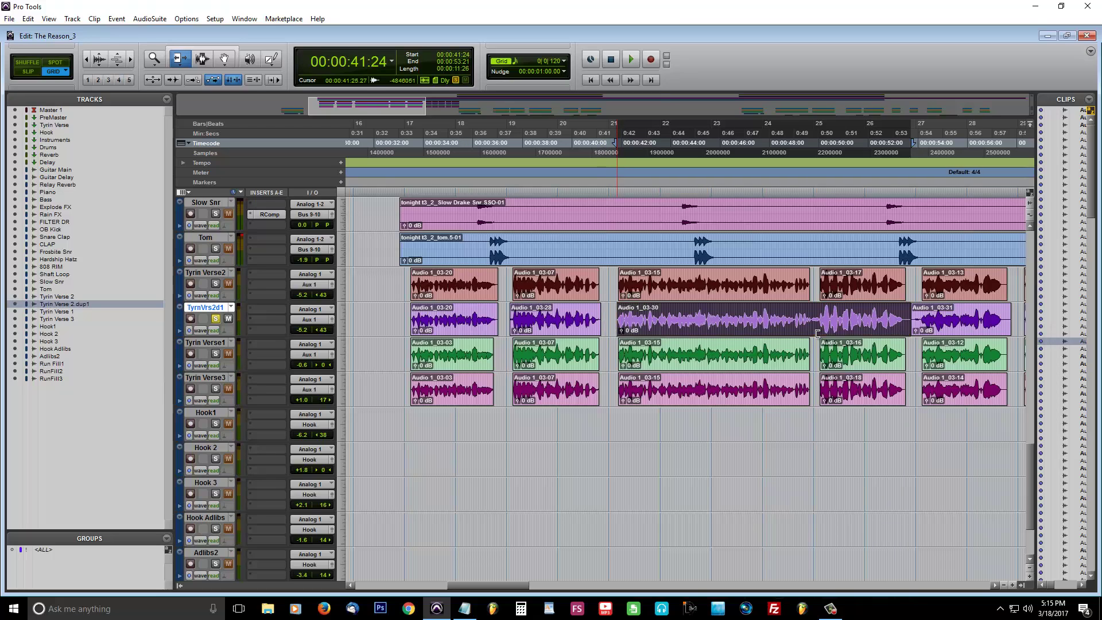
pyautogui.press('alt+KP_Add')
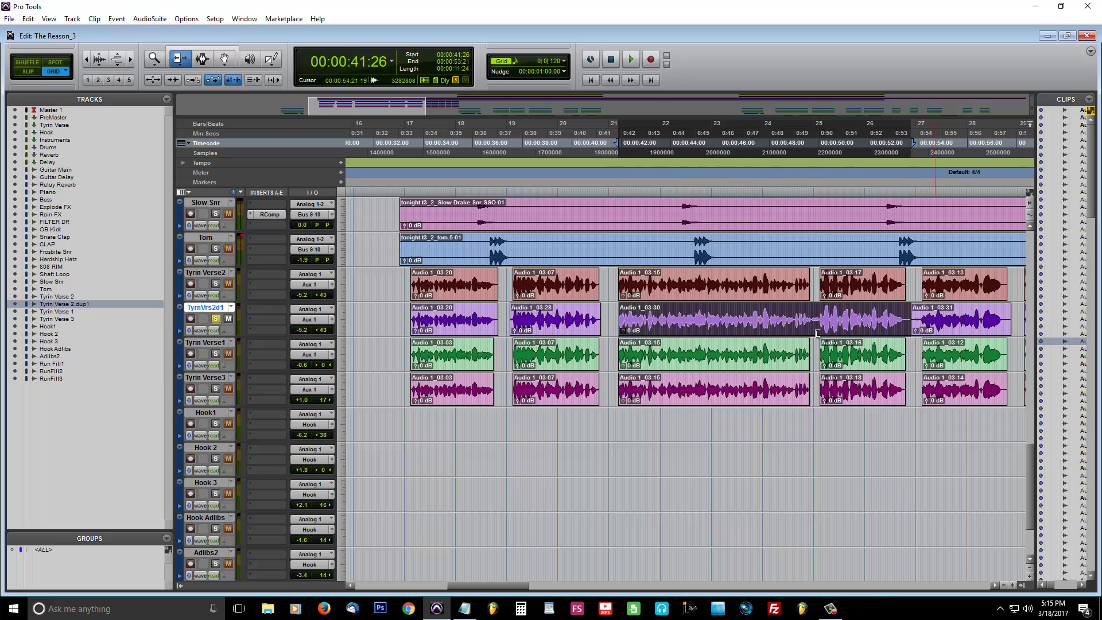
# Trim the silence off the last clip's start and place the play position near the verse start.
pyautogui.press('super+Tab')
pyautogui.press('alt+KP_Add')
pyautogui.press('alt+KP_Add')
pyautogui.press('alt+KP_Add')
pyautogui.press('alt+KP_Add')
pyautogui.press('alt+KP_Add')
pyautogui.press('alt+KP_Add')
pyautogui.press('alt+KP_Add')
pyautogui.press('alt+KP_Add')
pyautogui.press('alt+KP_Add')
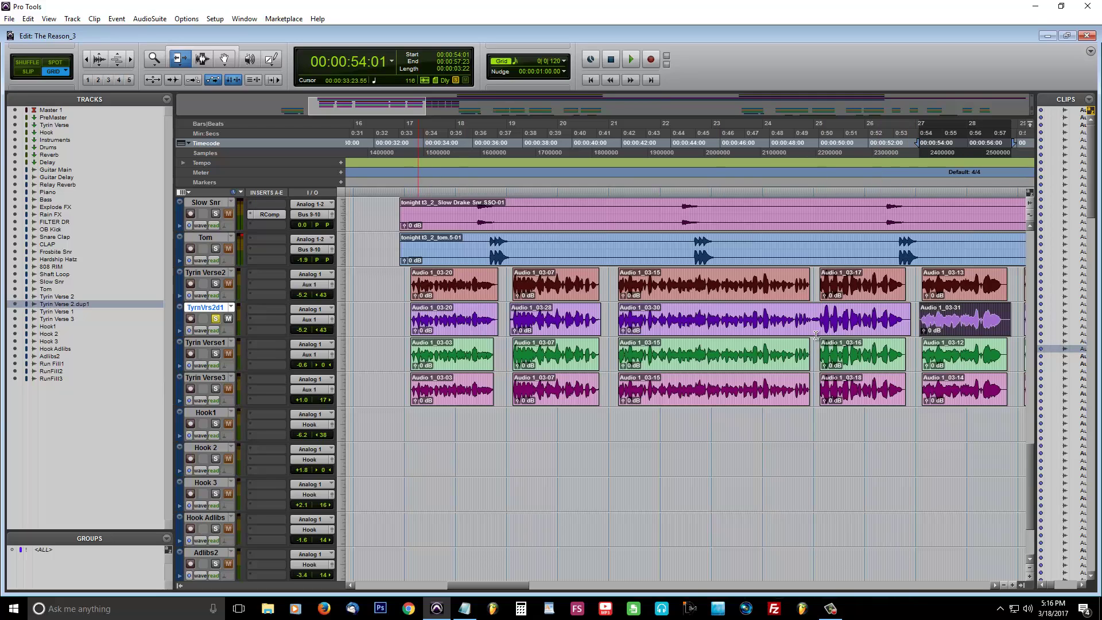
pyautogui.click(411, 344)
# Play back the trimmed phrase clips from near the verse start.
pyautogui.press('space')
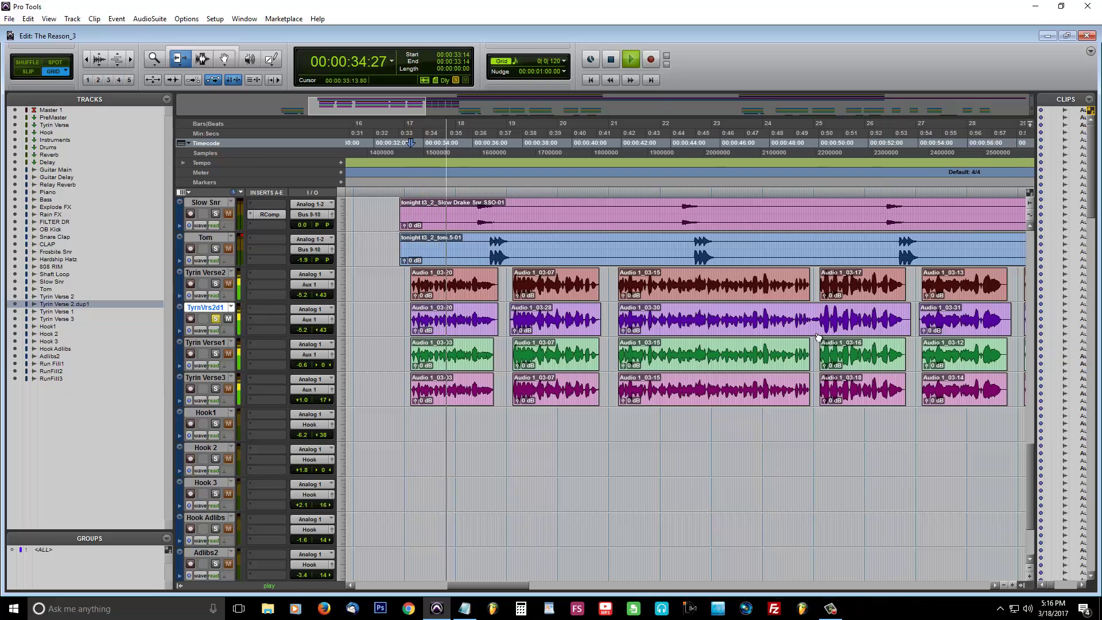